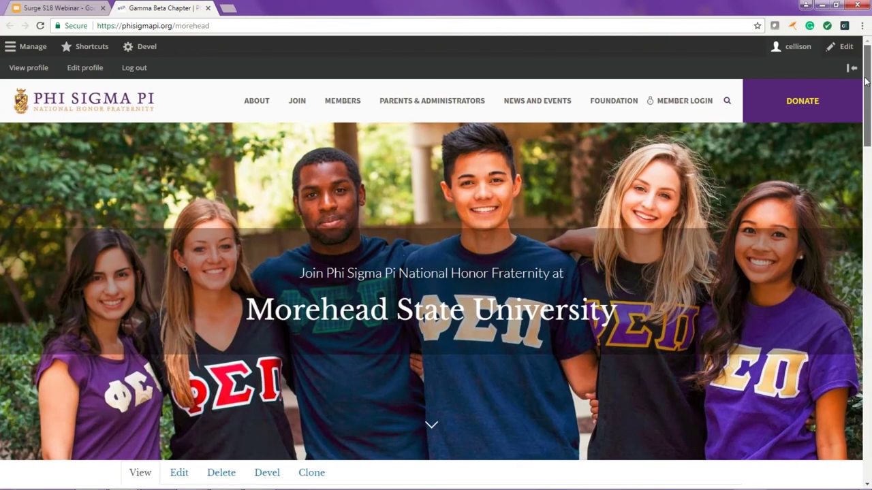
# - Review the Gamma Beta Chapter page's photo, officer contacts and recruitment text, and close the page
pyautogui.moveTo(866, 84); pyautogui.dragTo(866, 197)
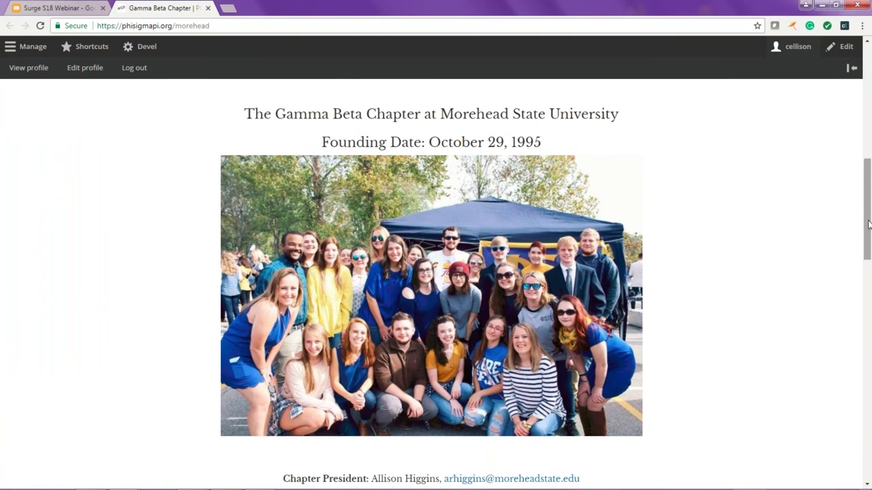
pyautogui.moveTo(868, 225); pyautogui.dragTo(866, 300)
pyautogui.moveTo(271, 179); pyautogui.dragTo(524, 254)
pyautogui.click(572, 253)
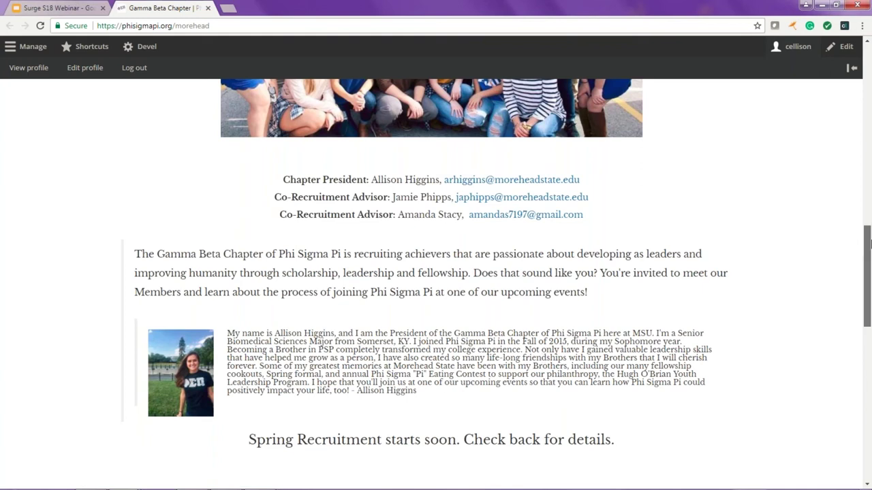
pyautogui.scroll(-1, 870, 244)
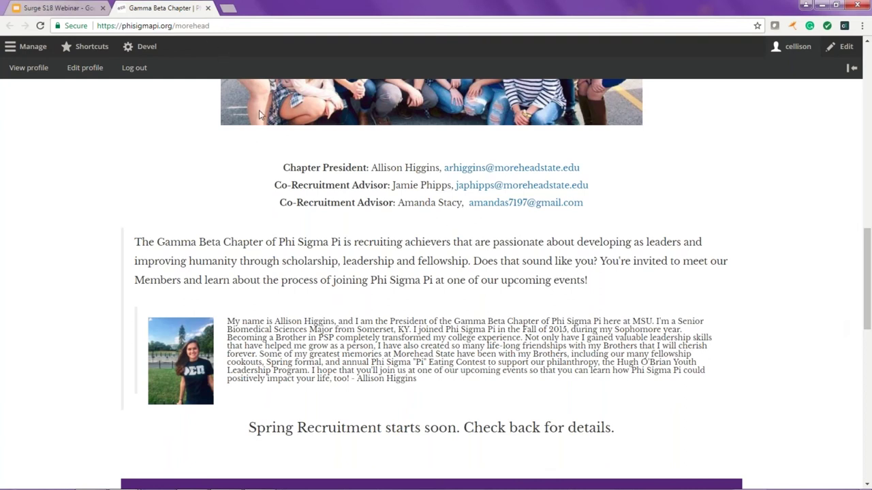
pyautogui.click(208, 9)
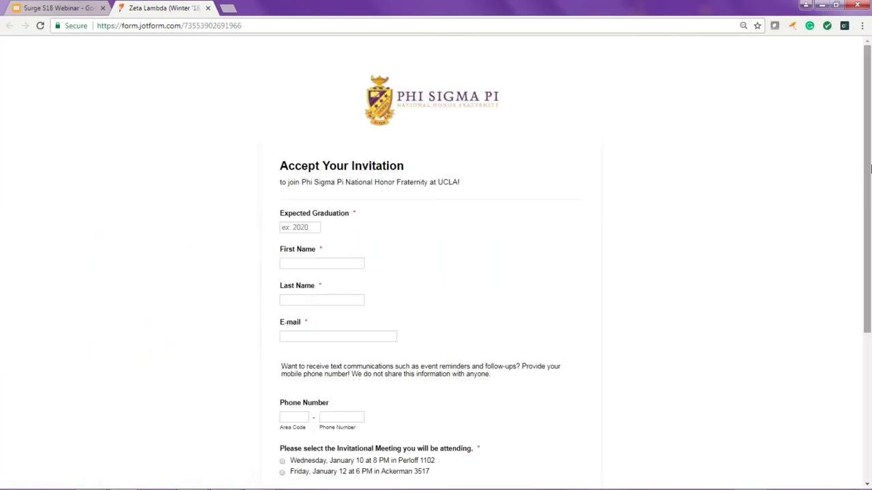
# - Examine the Invitational Meeting question on the UCLA invitation form and try both meeting date choices
pyautogui.moveTo(870, 168); pyautogui.dragTo(843, 283)
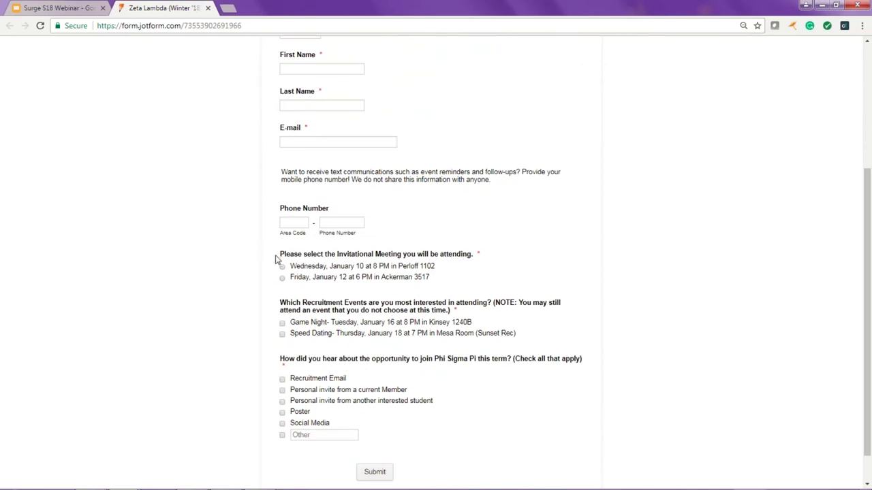
pyautogui.moveTo(279, 254); pyautogui.dragTo(443, 277)
pyautogui.click(297, 248)
pyautogui.click(282, 266)
pyautogui.click(282, 278)
# - Try the Game Night and Speed Dating choices in the Recruitment Events question, and close the form
pyautogui.moveTo(282, 307); pyautogui.dragTo(453, 311)
pyautogui.click(282, 323)
pyautogui.click(282, 334)
pyautogui.click(282, 323)
pyautogui.click(282, 335)
pyautogui.click(209, 8)
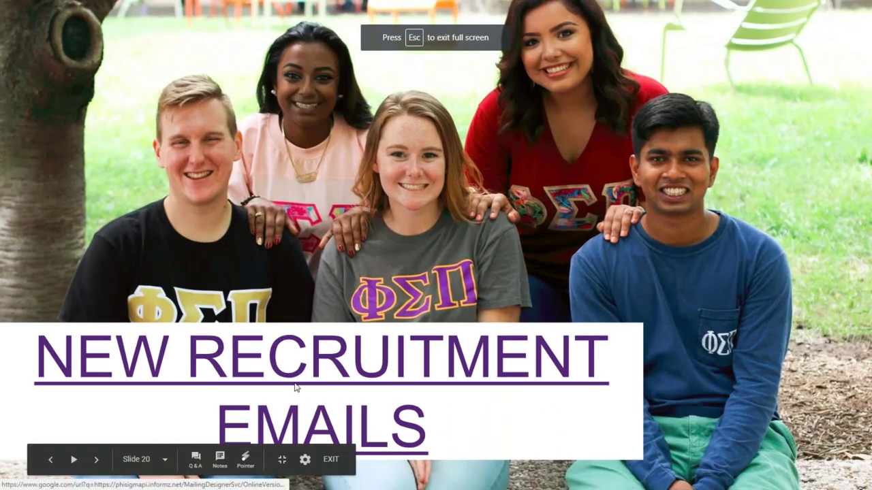
# - Open the sample email linked from the New Recruitment Emails slide, review it and close it
pyautogui.click(415, 369)
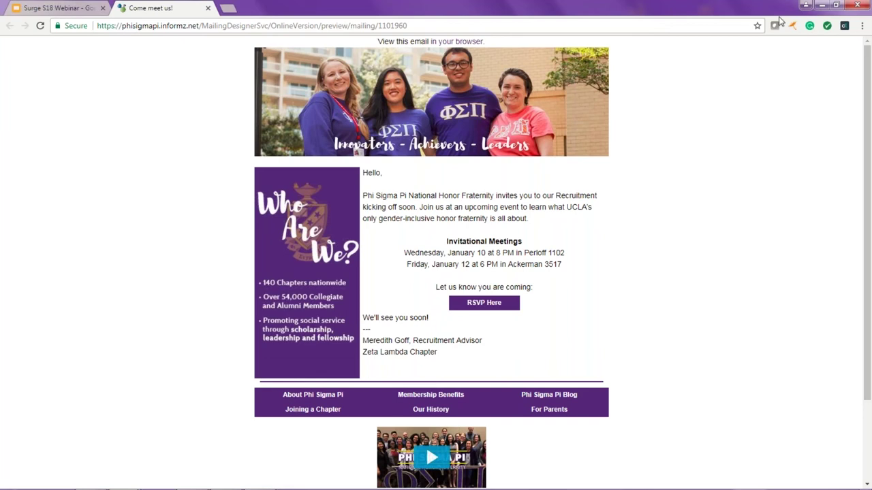
pyautogui.click(207, 8)
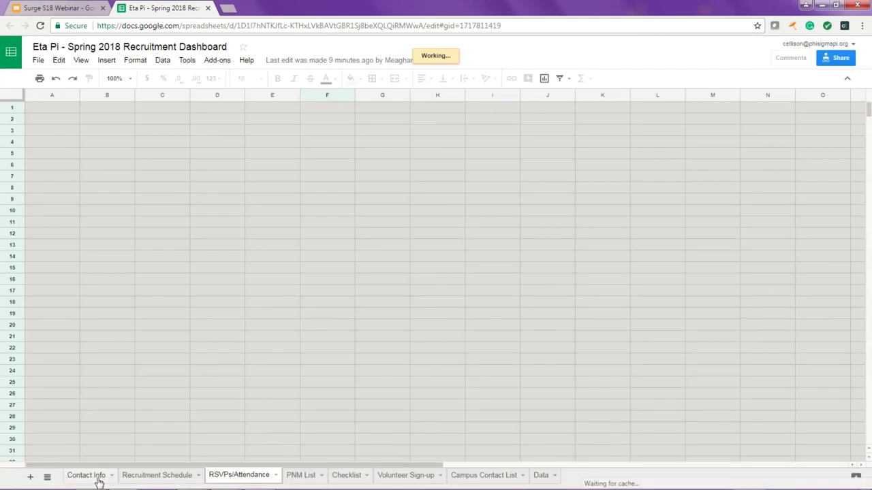
# - Show the Contact Info sheet of the Eta Pi recruitment dashboard and highlight its national staff contact section
pyautogui.click(99, 477)
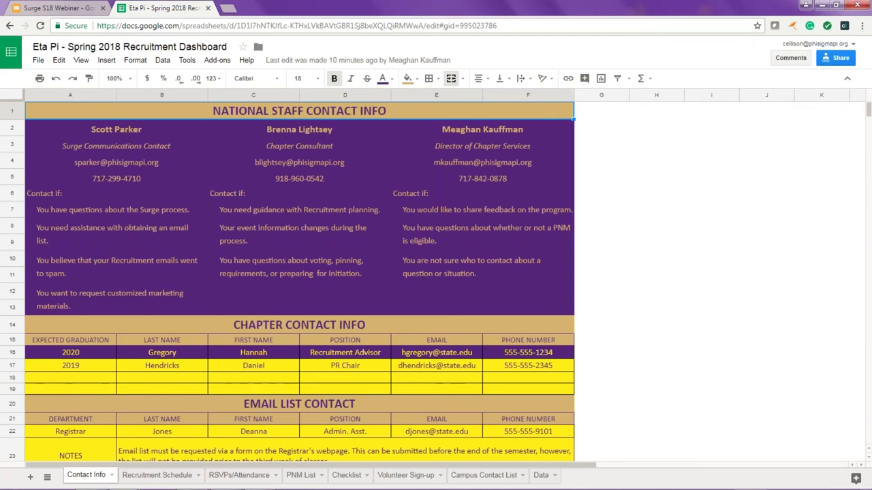
pyautogui.click(227, 477)
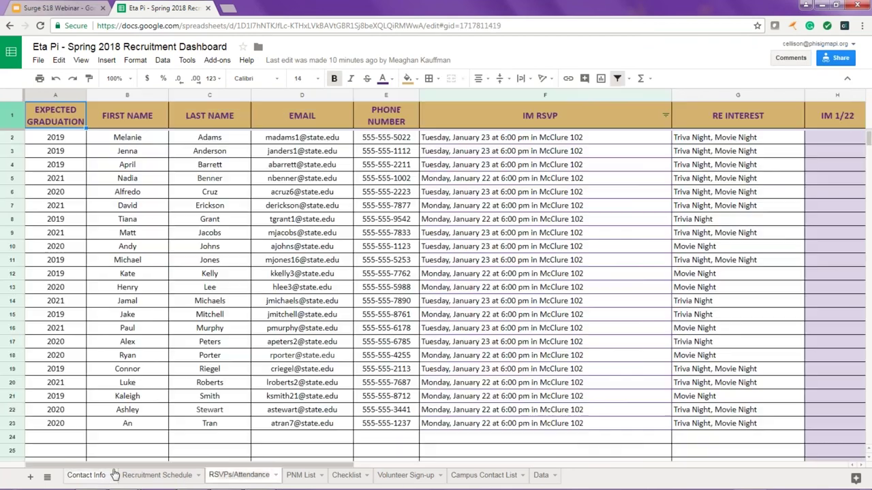
pyautogui.click(158, 475)
pyautogui.click(86, 474)
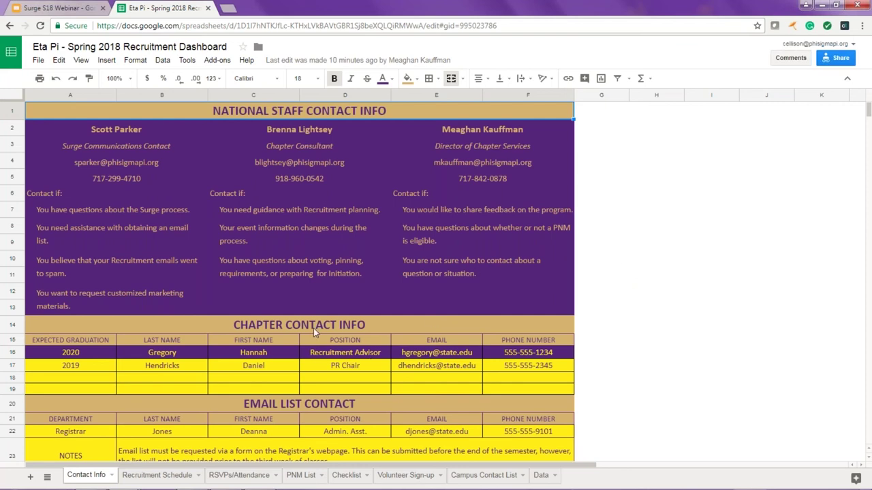
pyautogui.moveTo(178, 163); pyautogui.dragTo(452, 296)
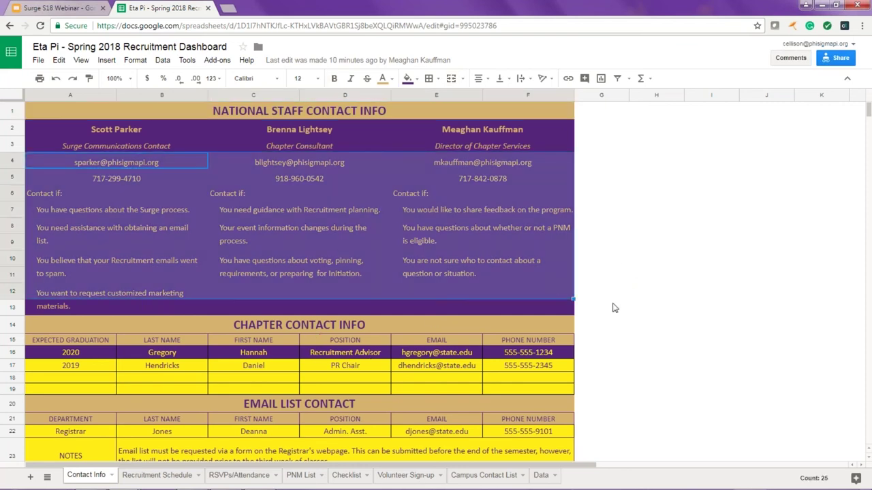
pyautogui.click(652, 318)
pyautogui.scroll(-1, 652, 318)
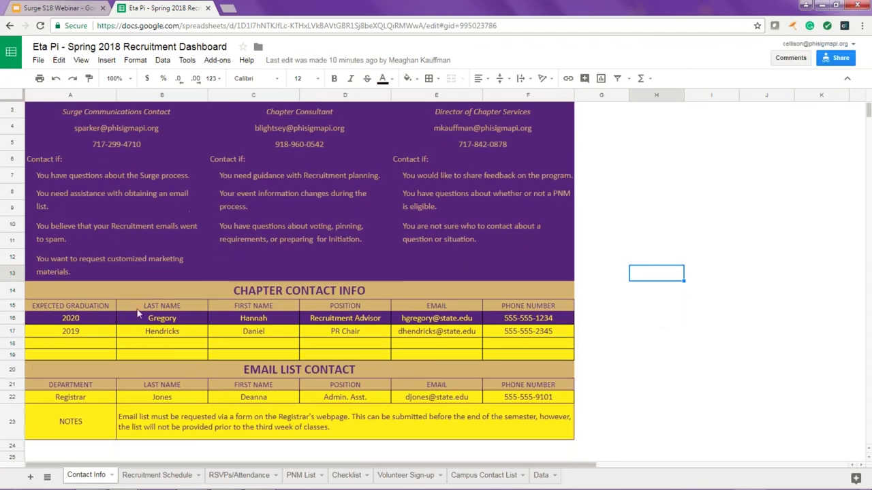
# - Highlight the Chapter Contact Info block, its Recruitment Advisor row and the Email List Contact block in turn
pyautogui.moveTo(116, 295); pyautogui.dragTo(524, 357)
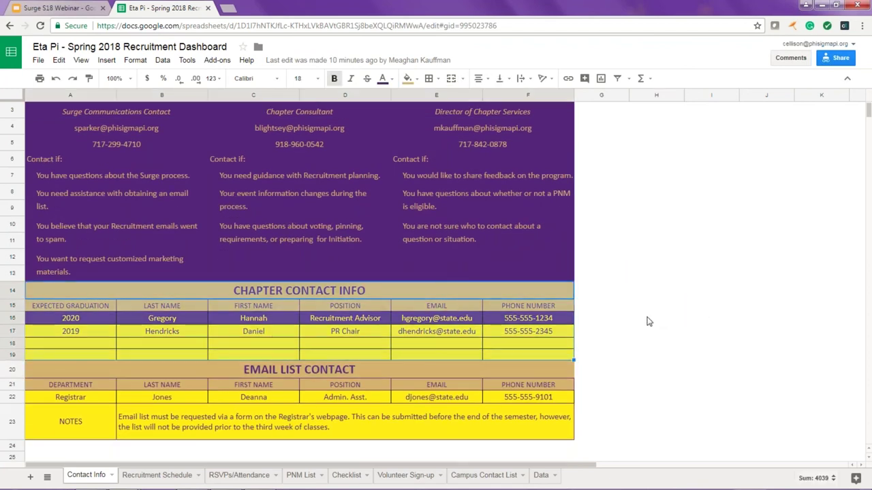
pyautogui.click(648, 320)
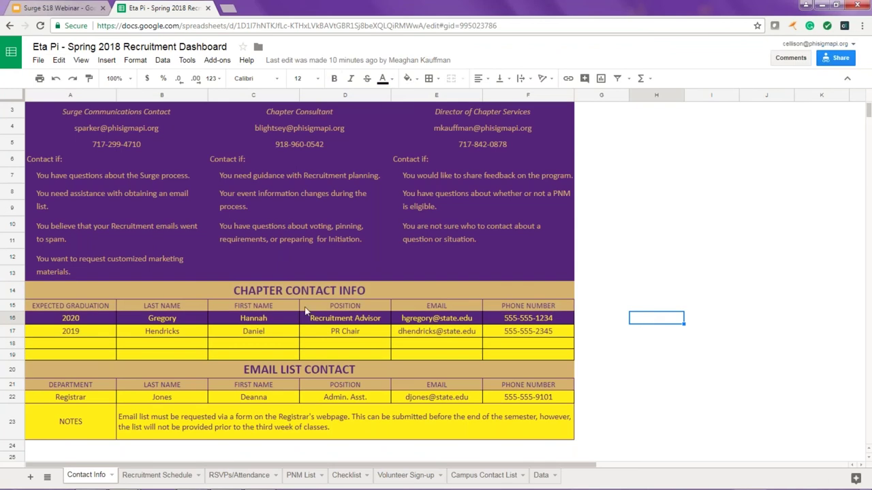
pyautogui.moveTo(93, 315); pyautogui.dragTo(497, 320)
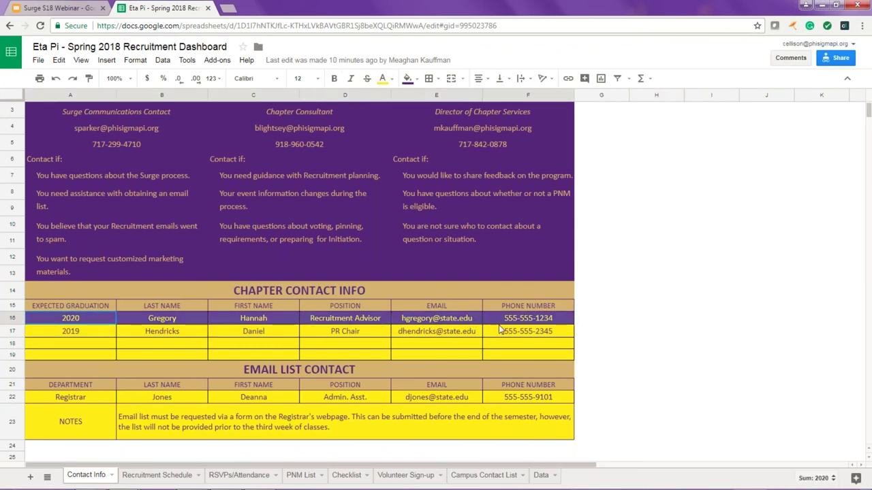
pyautogui.click(619, 347)
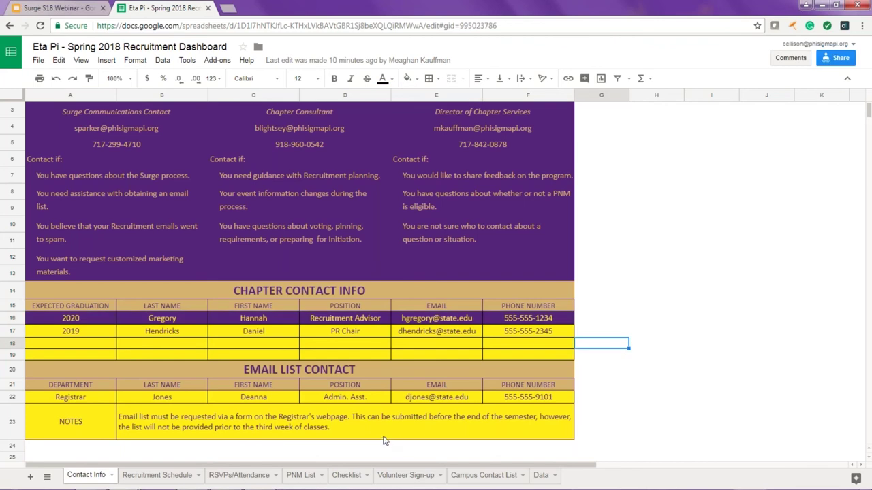
pyautogui.moveTo(85, 372); pyautogui.dragTo(345, 418)
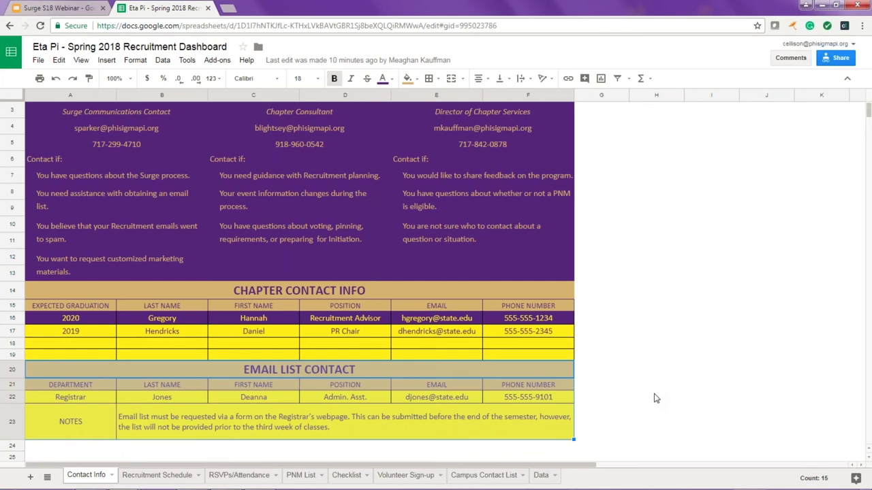
pyautogui.click(654, 399)
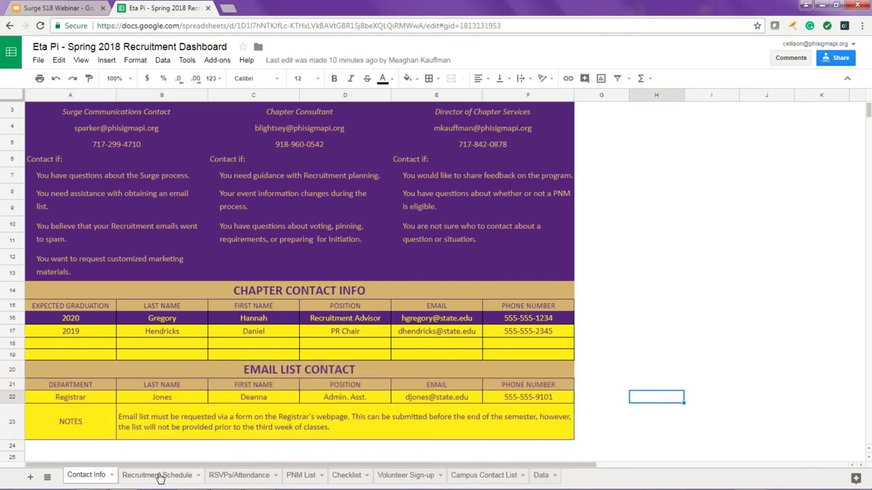
# - Open the Recruitment Schedule sheet and point out its Week 1, Week 2, Pre-Recruitment and Post-Recruitment blocks
pyautogui.click(161, 475)
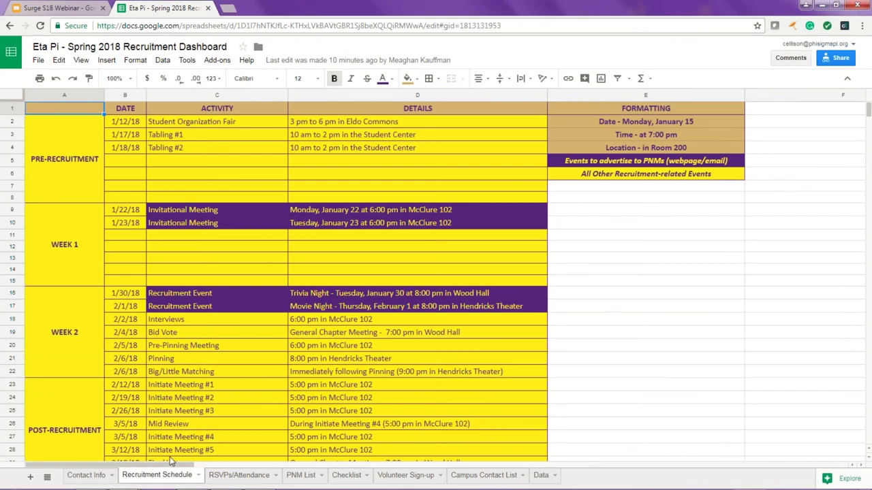
pyautogui.moveTo(60, 256); pyautogui.dragTo(66, 303)
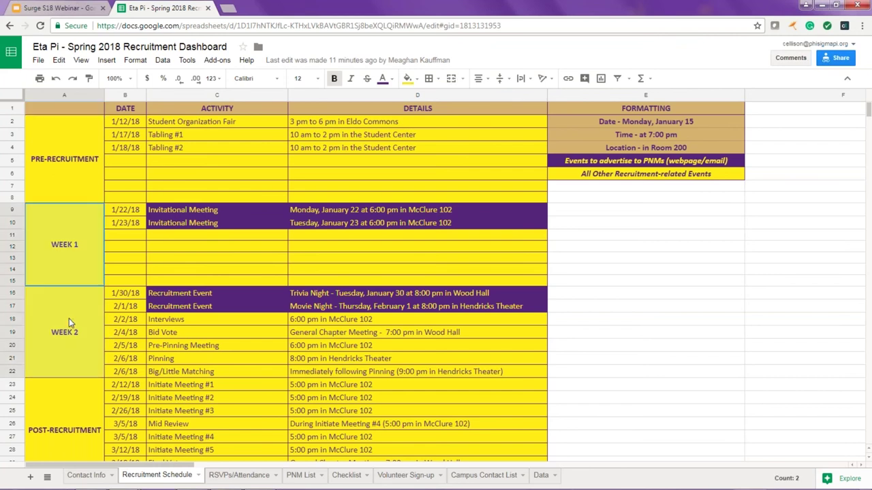
pyautogui.click(75, 171)
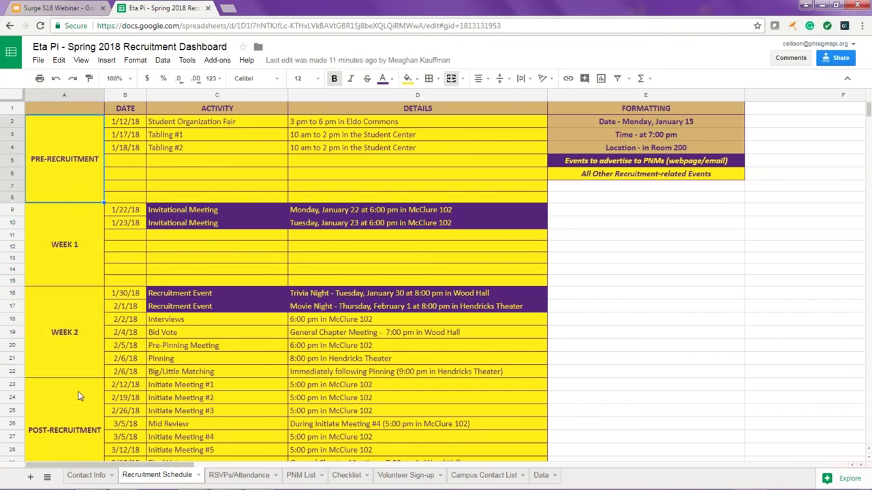
pyautogui.click(75, 405)
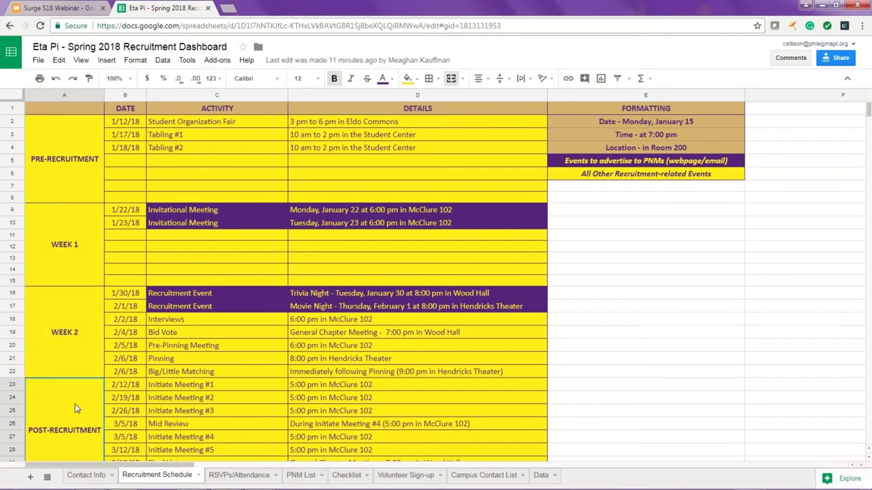
# - Highlight the Invitational Meeting and Recruitment Event rows, and review the Formatting legend's color coding for advertised and other events
pyautogui.moveTo(175, 212); pyautogui.dragTo(333, 226)
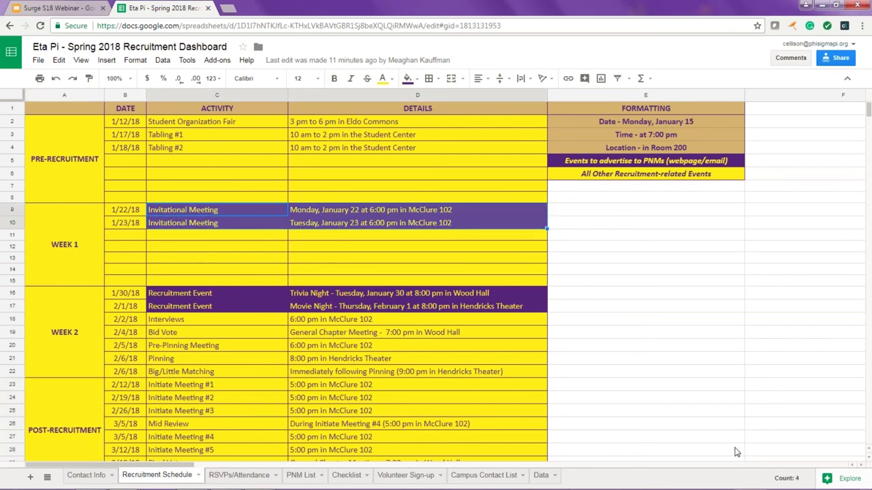
pyautogui.moveTo(231, 293); pyautogui.dragTo(310, 307)
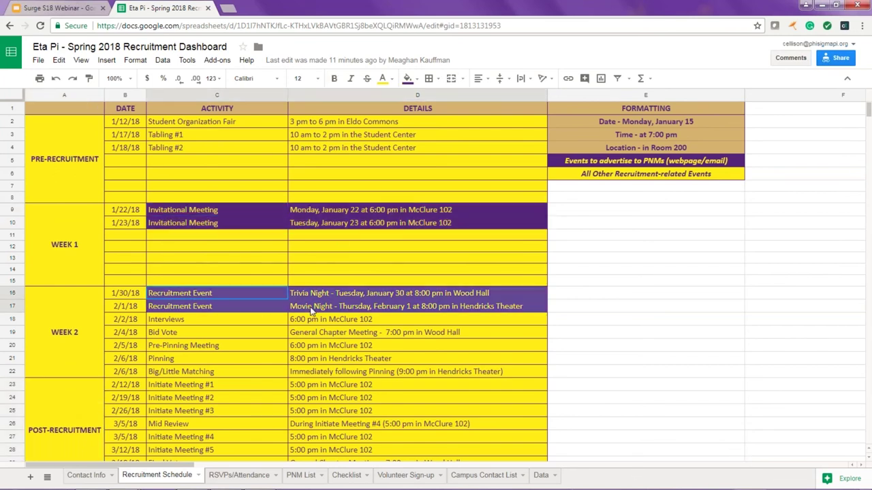
pyautogui.click(613, 292)
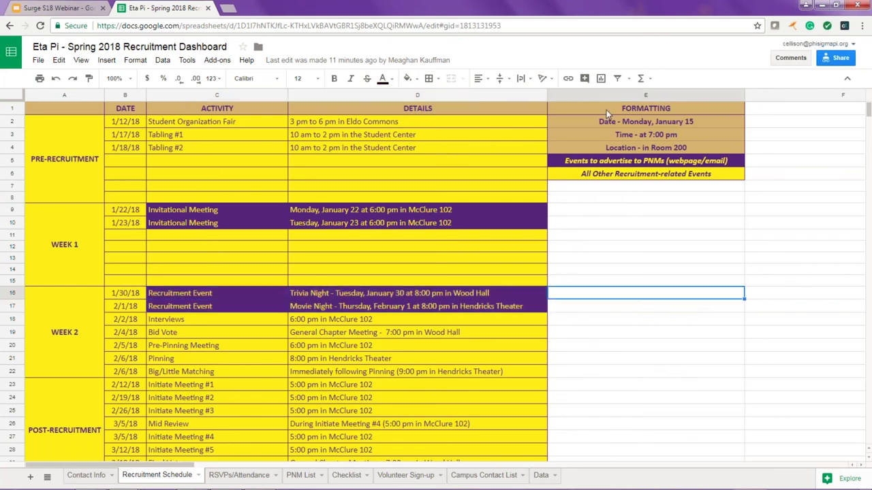
pyautogui.click(606, 110)
pyautogui.moveTo(614, 161); pyautogui.dragTo(616, 178)
pyautogui.click(625, 214)
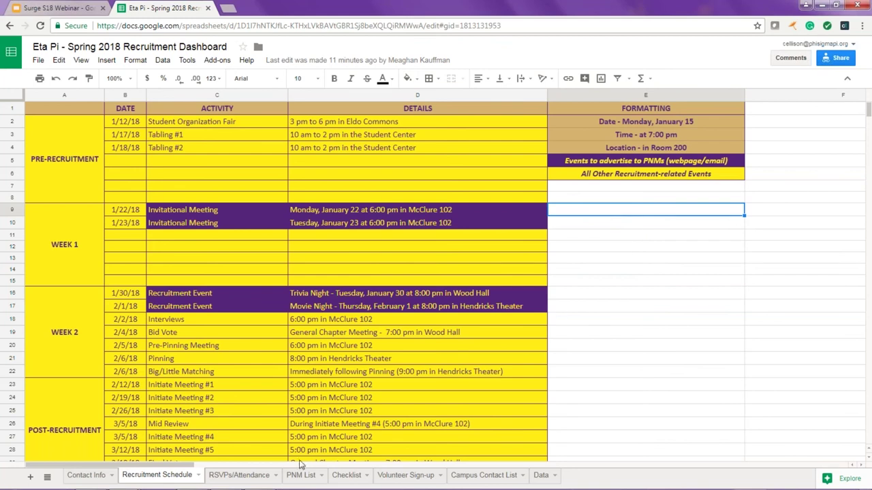
# - Filter the IM RSVP column of the RSVPs/Attendance sheet to show only the Monday, January 22 at 6:00 pm meeting
pyautogui.click(258, 481)
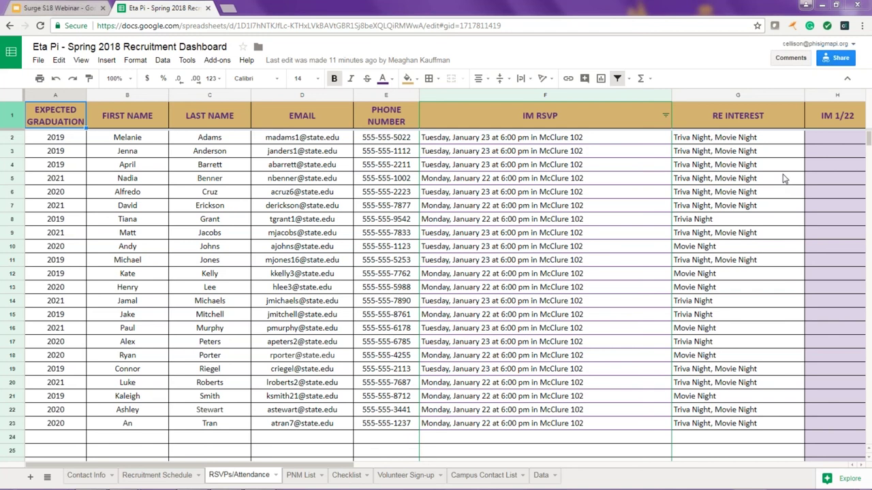
pyautogui.click(666, 116)
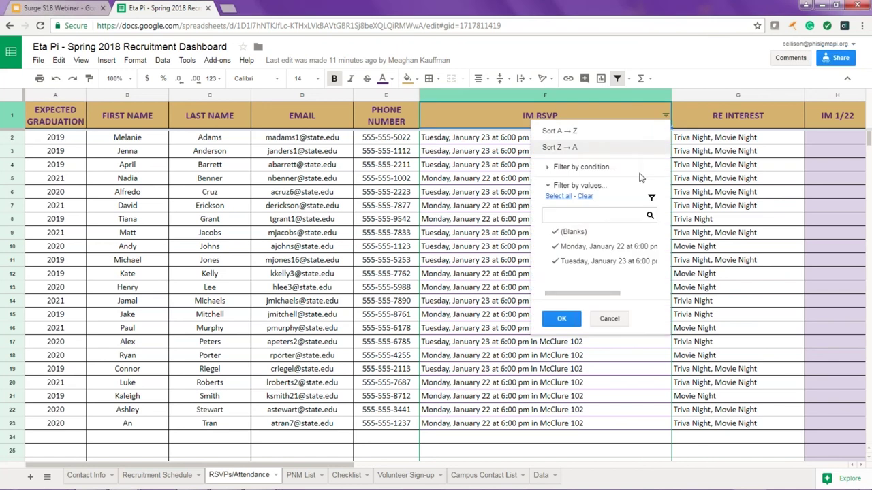
pyautogui.click(575, 232)
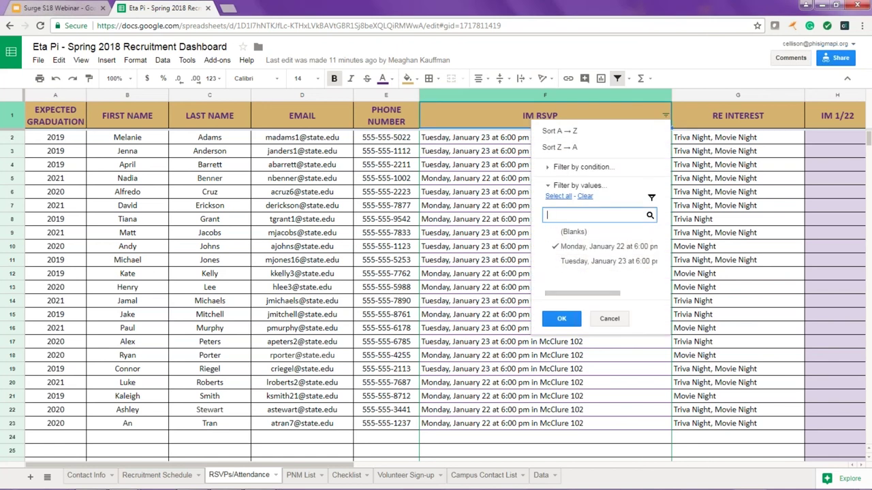
pyautogui.click(569, 319)
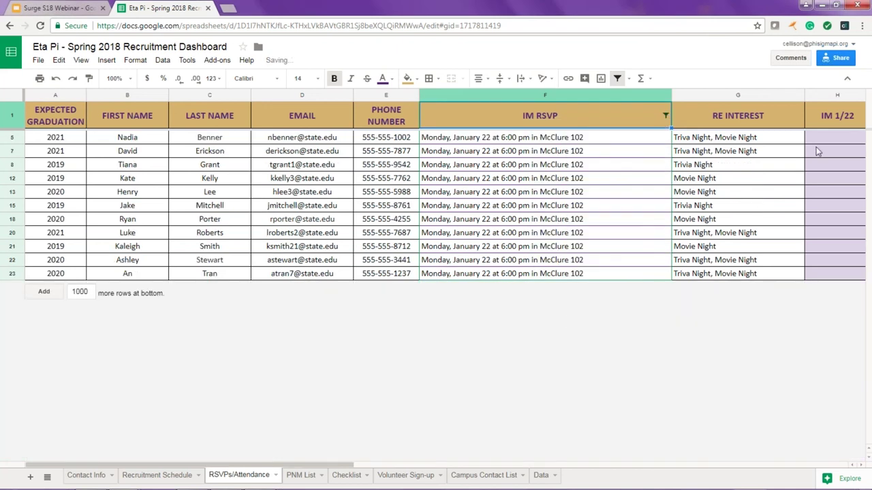
# - Mark attendance with an X in the IM 1/22 column for rows 5, 15 and 12
pyautogui.click(820, 138)
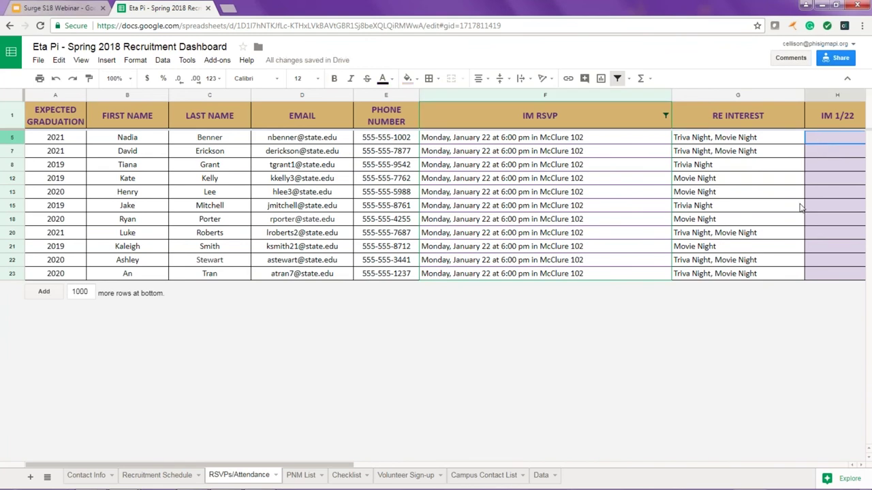
pyautogui.write('X')
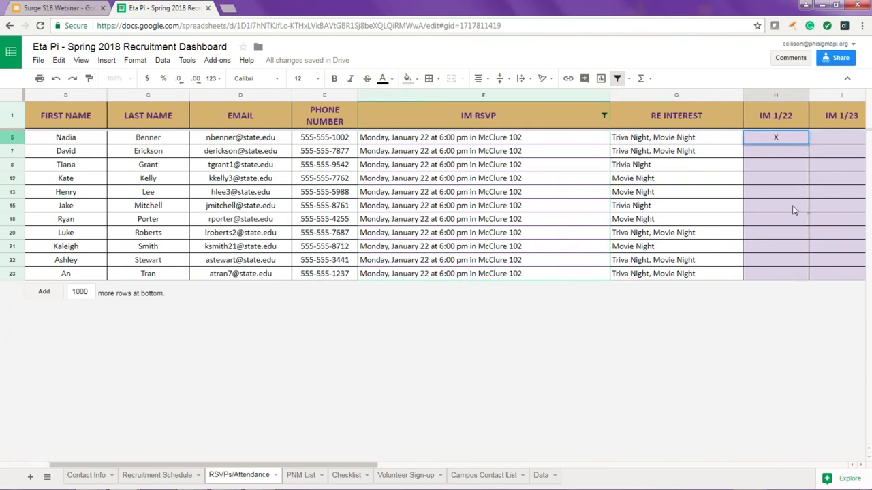
pyautogui.click(799, 205)
pyautogui.write('X')
pyautogui.click(782, 178)
pyautogui.write('X')
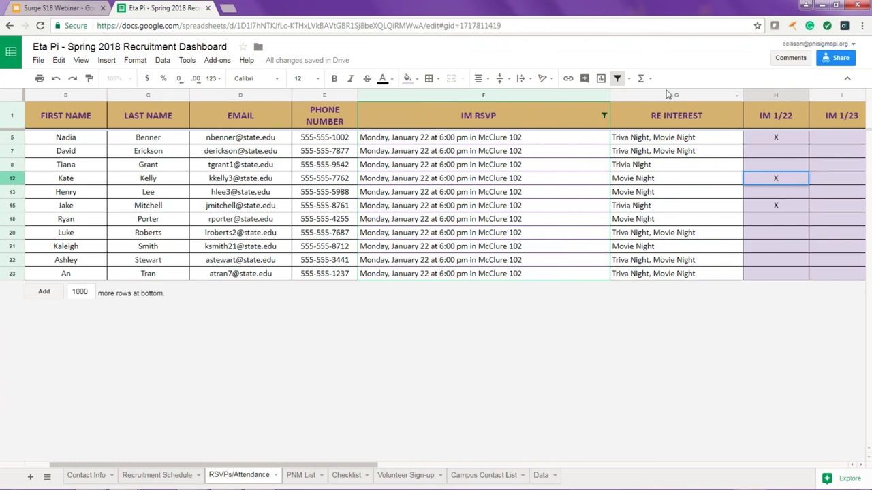
# - Highlight the RE Interest column from its header through the last filtered row
pyautogui.moveTo(669, 116); pyautogui.dragTo(660, 280)
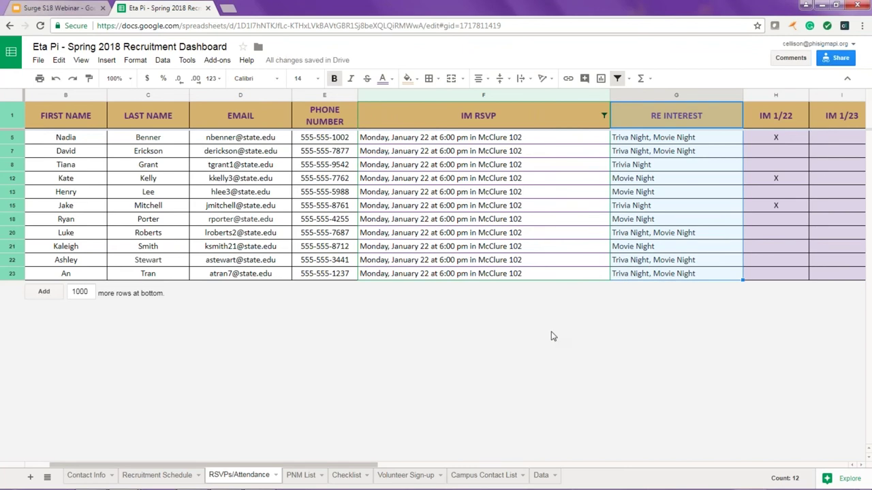
# - Include the Tuesday, January 23 at 6:00 pm meeting in the IM RSVP column filter so both meeting dates are shown
pyautogui.click(557, 235)
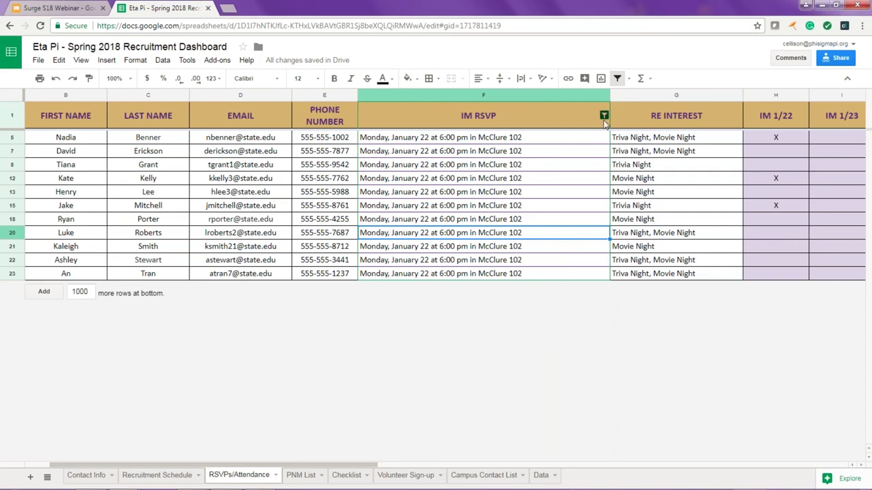
pyautogui.click(603, 117)
pyautogui.click(543, 260)
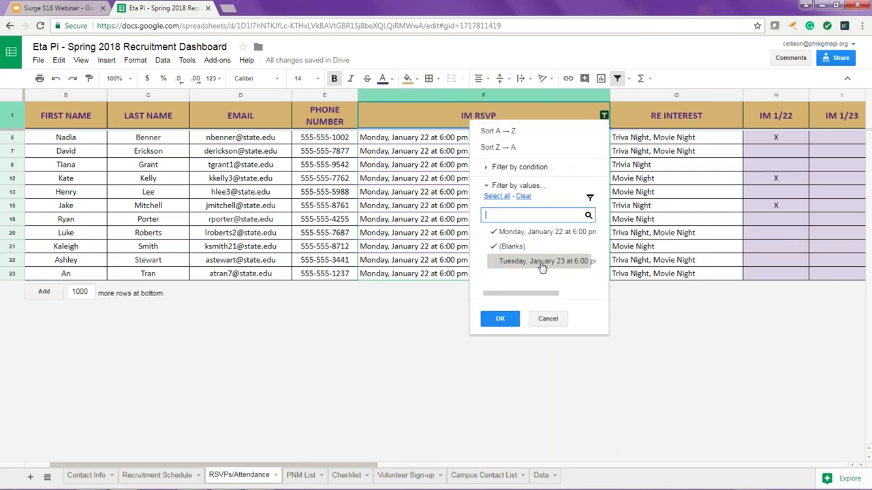
pyautogui.click(500, 320)
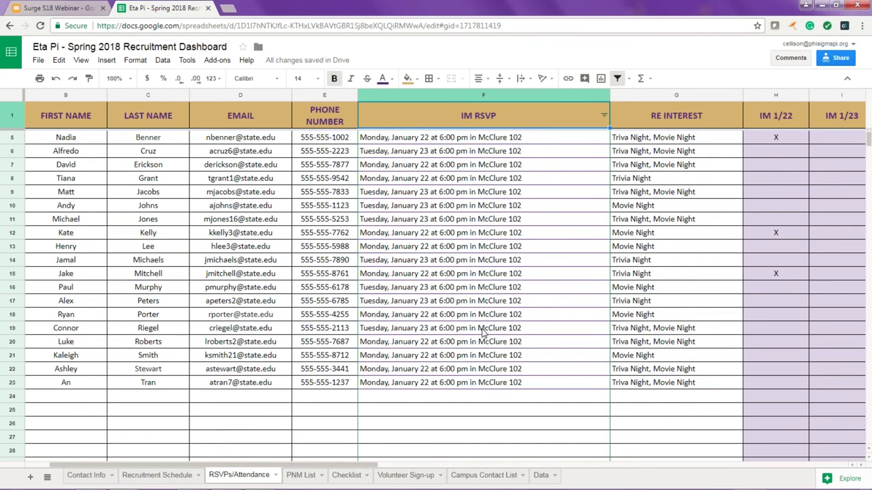
# - View the PNM List sheet, and highlight the SURGE section and its responsible individuals on the Checklist sheet
pyautogui.click(312, 474)
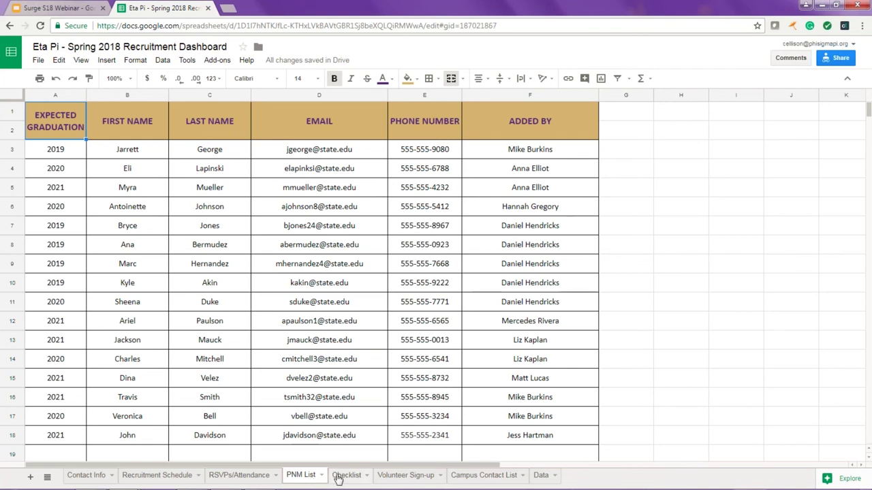
pyautogui.click(340, 477)
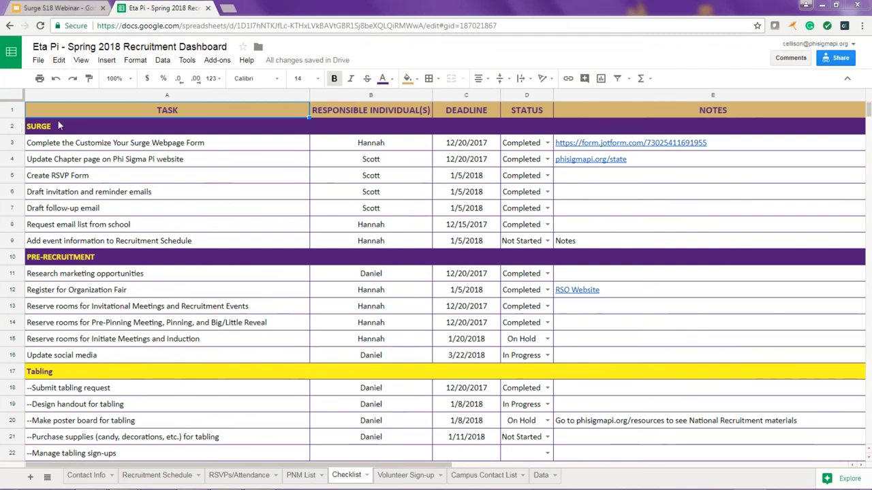
pyautogui.moveTo(60, 127); pyautogui.dragTo(342, 254)
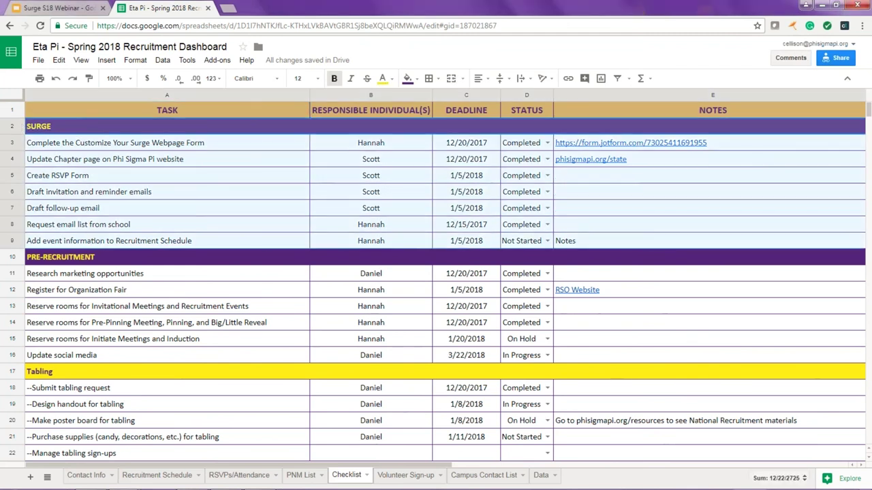
pyautogui.click(314, 306)
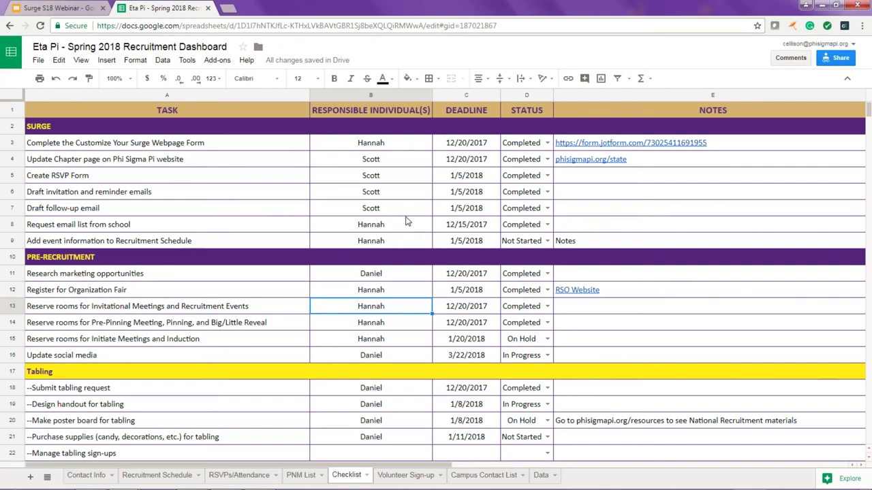
pyautogui.moveTo(387, 145); pyautogui.dragTo(395, 247)
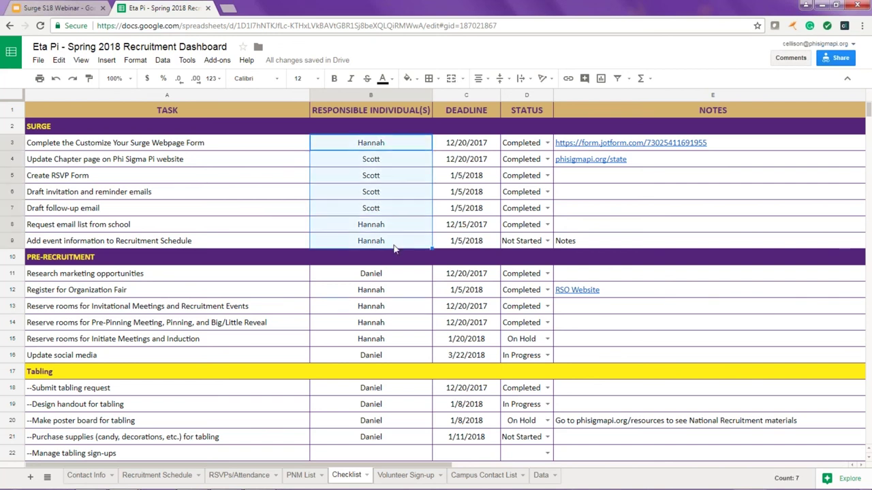
pyautogui.click(426, 214)
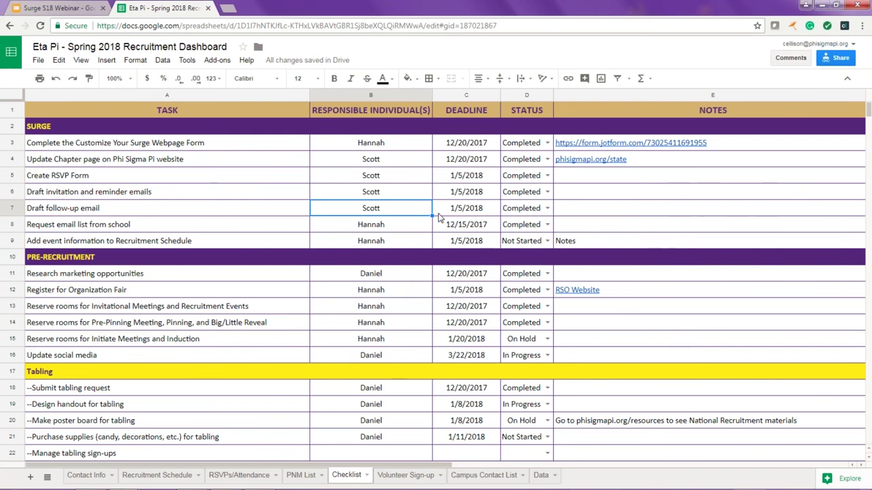
# - View the Volunteer Sign-up sheet, and highlight the student organizations in rows 2 through 17 of the Campus Contact List
pyautogui.click(414, 478)
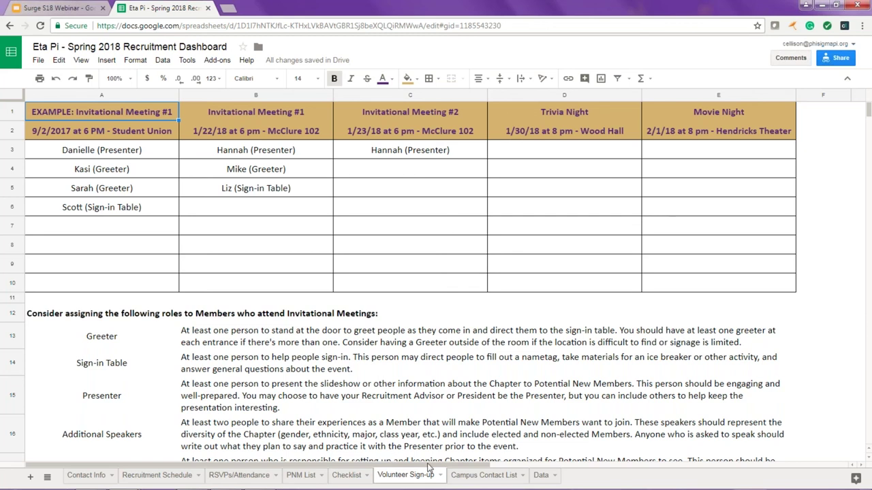
pyautogui.click(477, 478)
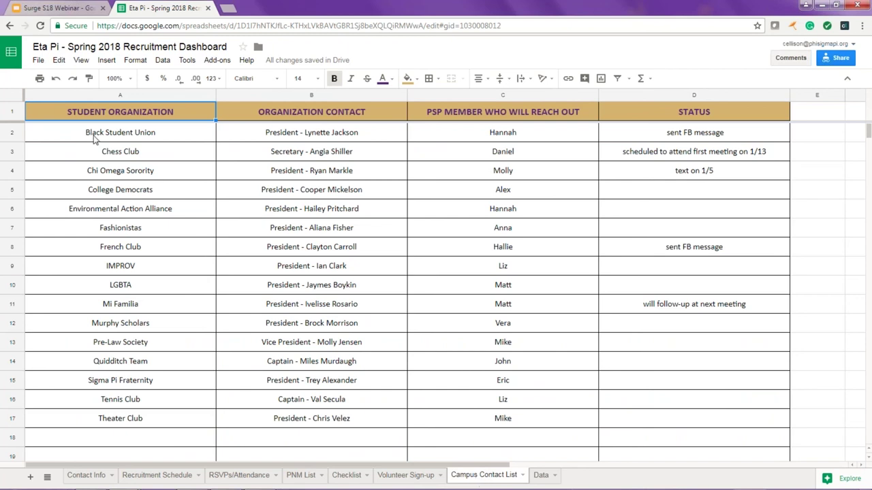
pyautogui.moveTo(94, 136); pyautogui.dragTo(117, 419)
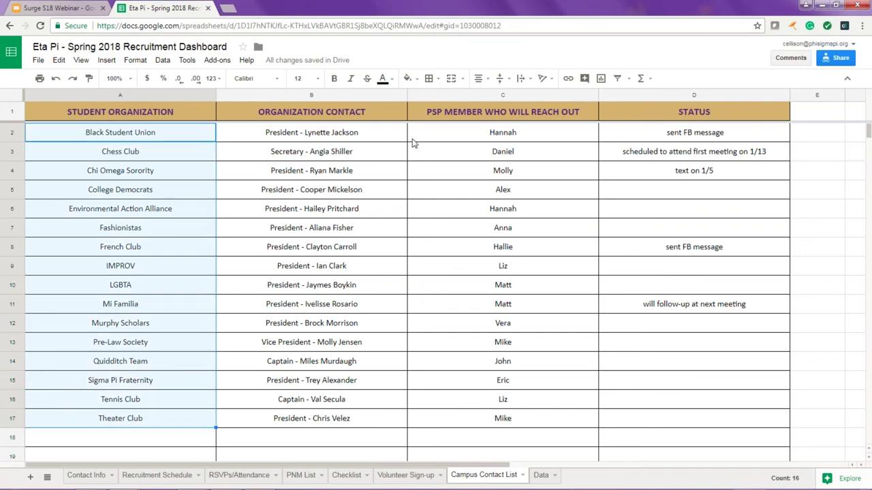
pyautogui.click(463, 349)
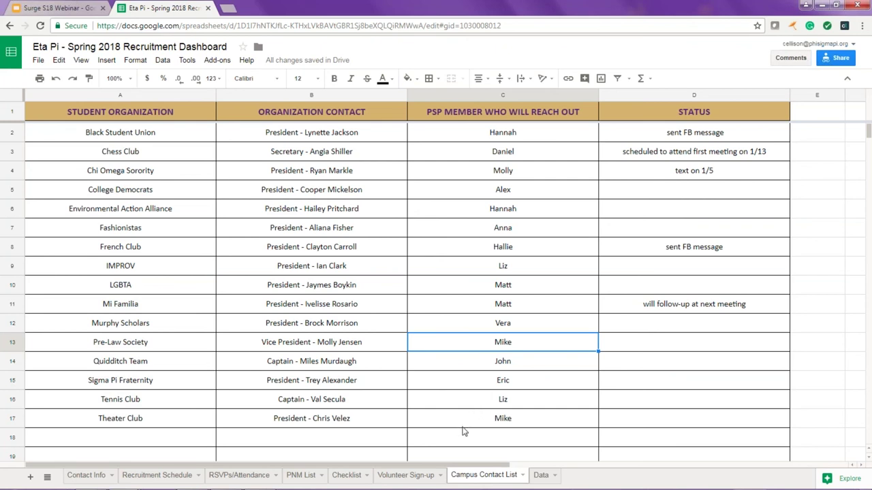
# - On the Data sheet, highlight the past spring and chapter-size tables, the number to pin, and the Spring 2018 report's attendance rows
pyautogui.click(540, 476)
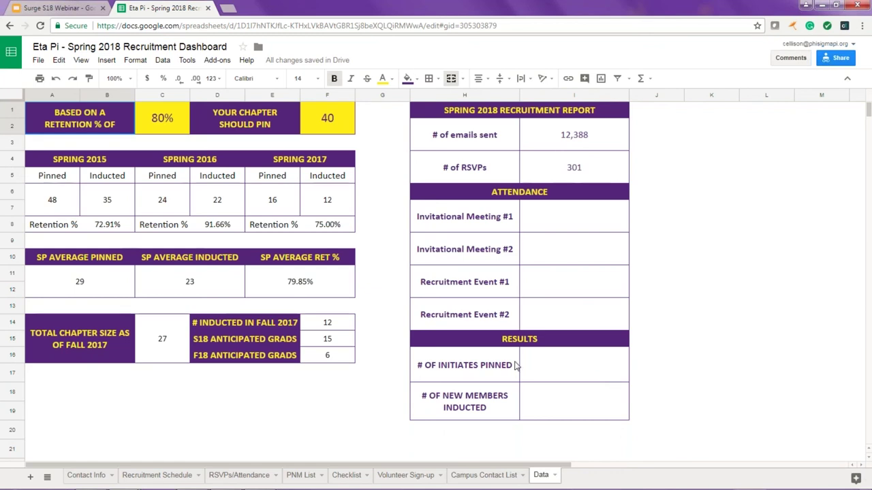
pyautogui.moveTo(62, 162); pyautogui.dragTo(310, 357)
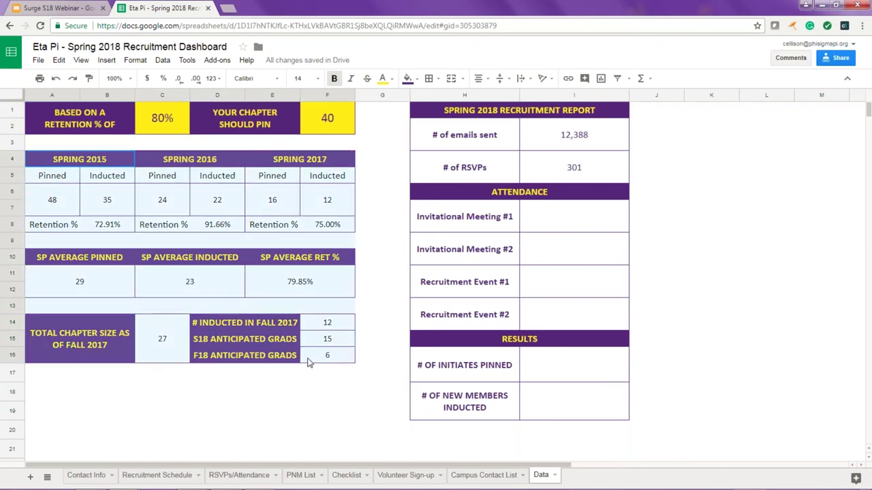
pyautogui.click(344, 410)
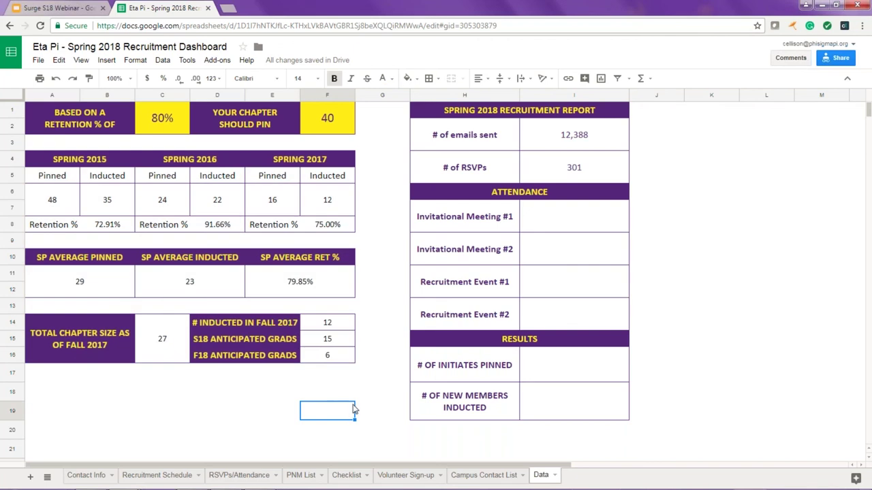
pyautogui.click(325, 131)
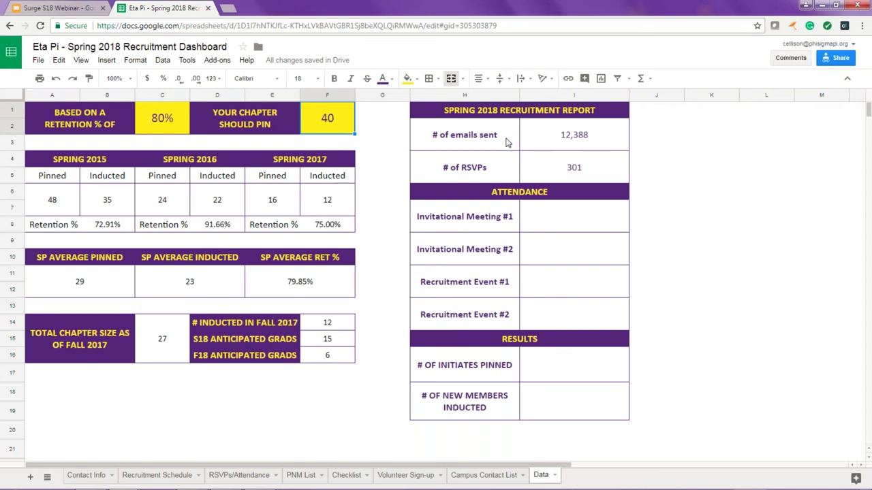
pyautogui.moveTo(507, 216); pyautogui.dragTo(551, 324)
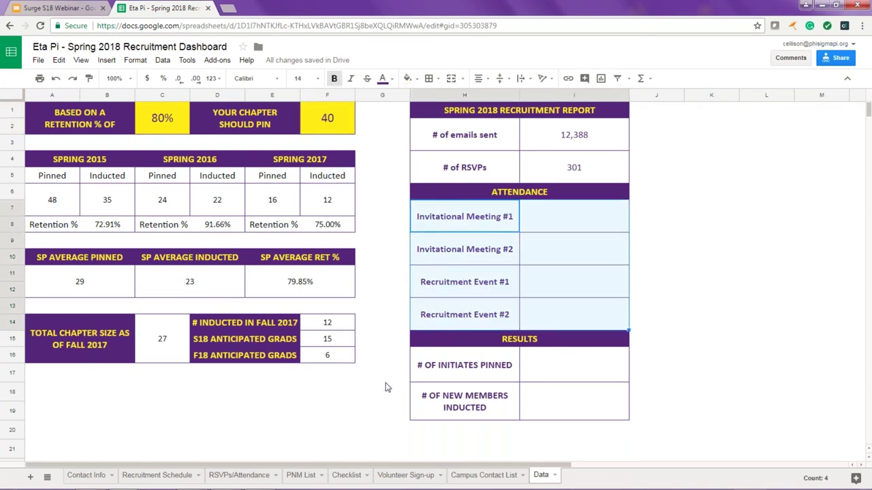